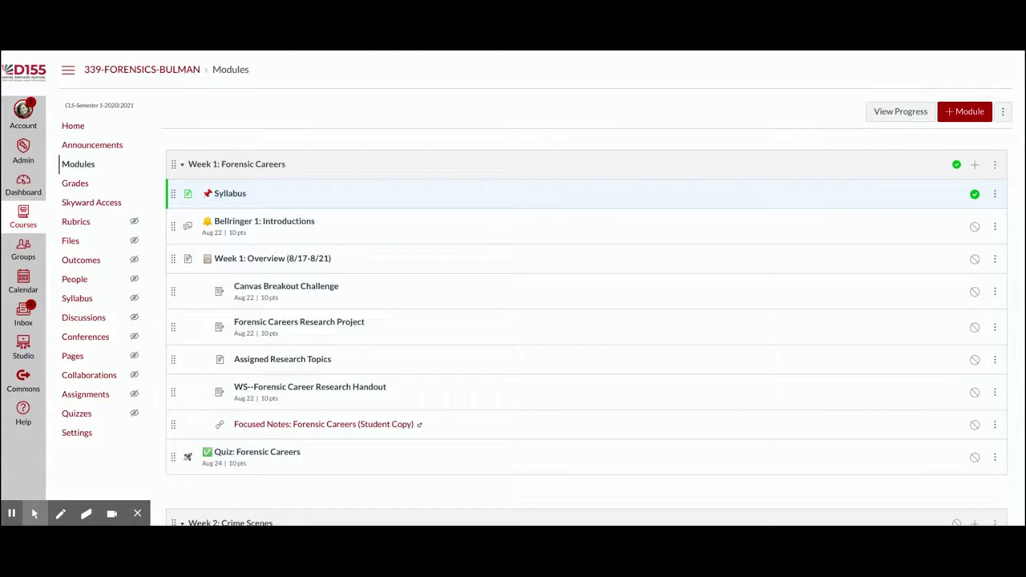
Create a new assignment item named 'Where's Waldo?' in the Week 2: Crime Scenes module.
scroll(652, 210, "down", 4)
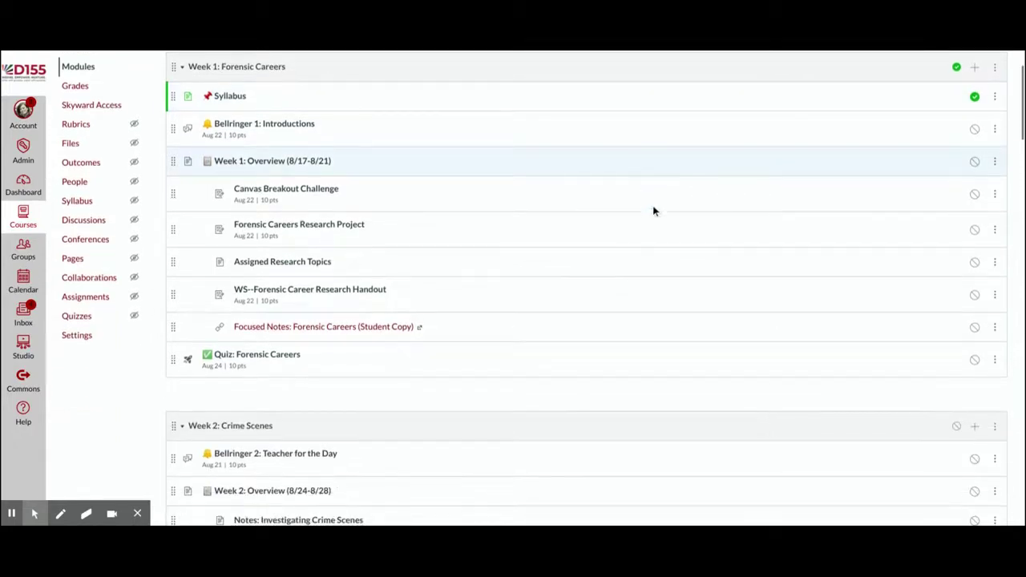
scroll(652, 209, "down", 1)
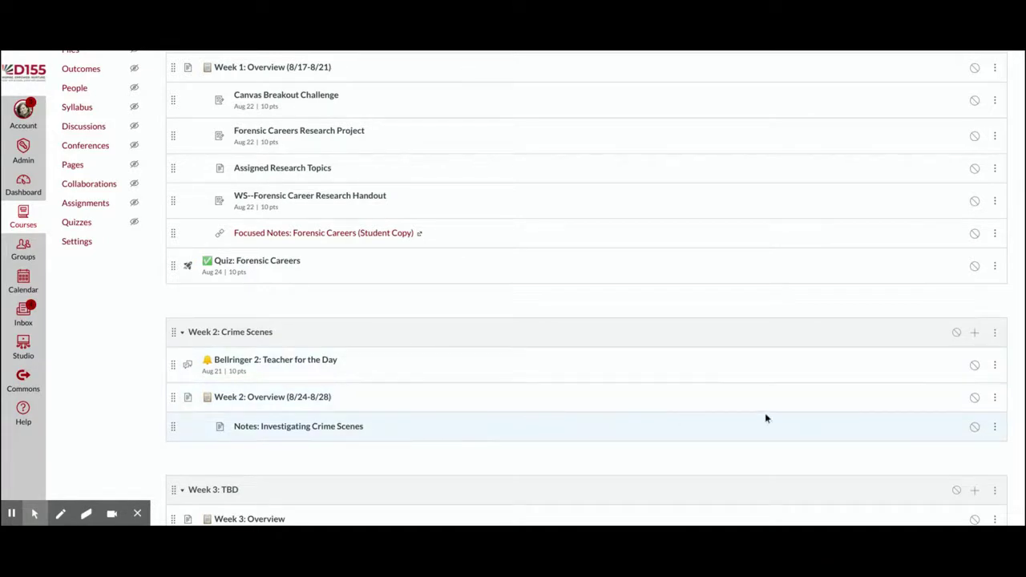
left_click(975, 335)
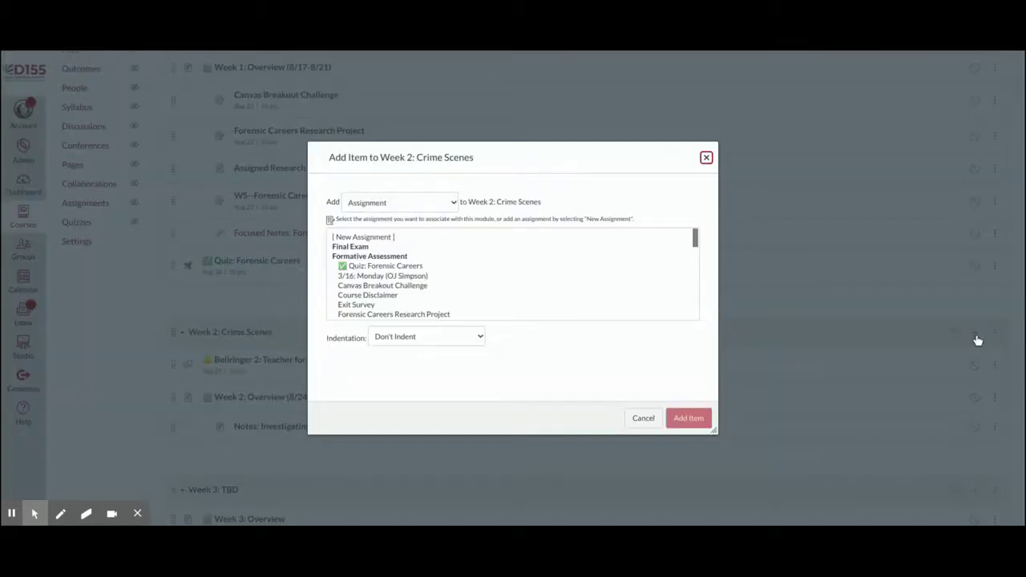
left_click(377, 237)
left_click(413, 338)
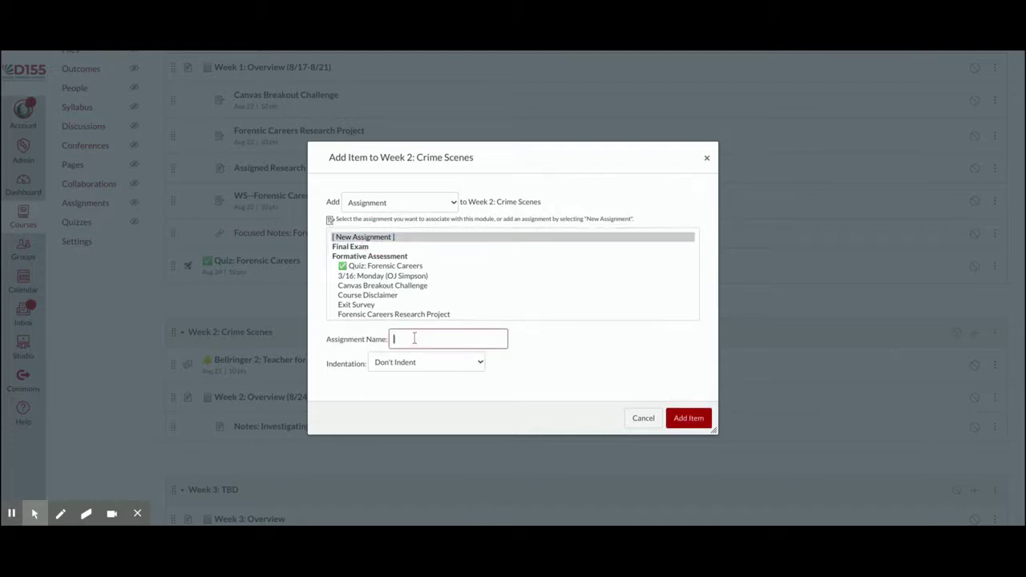
type("Where's Waldo?")
left_click(687, 418)
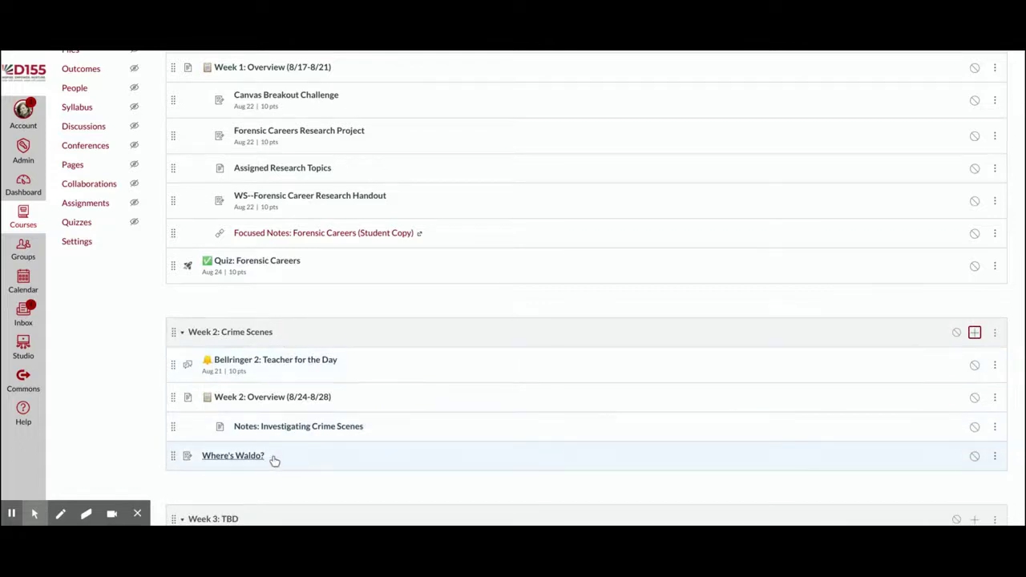
Indent the Where's Waldo? item to the same level as Notes: Investigating Crime Scenes.
left_click(994, 456)
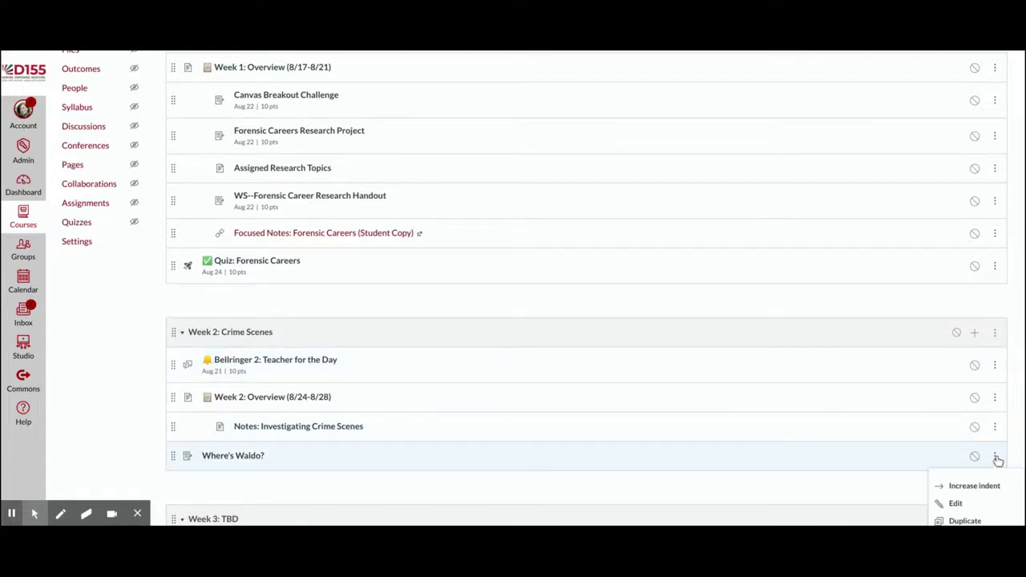
left_click(983, 459)
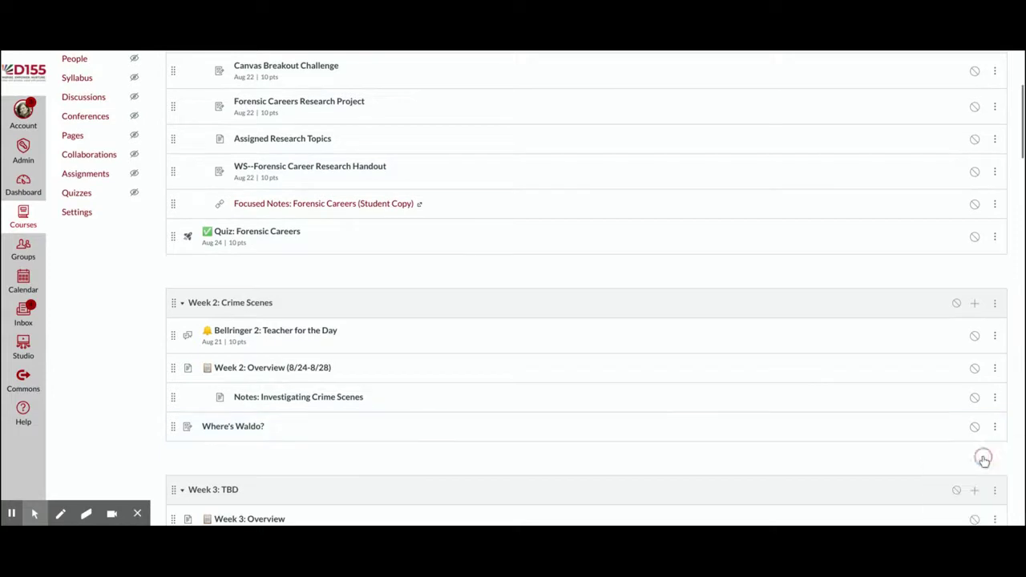
left_click(995, 427)
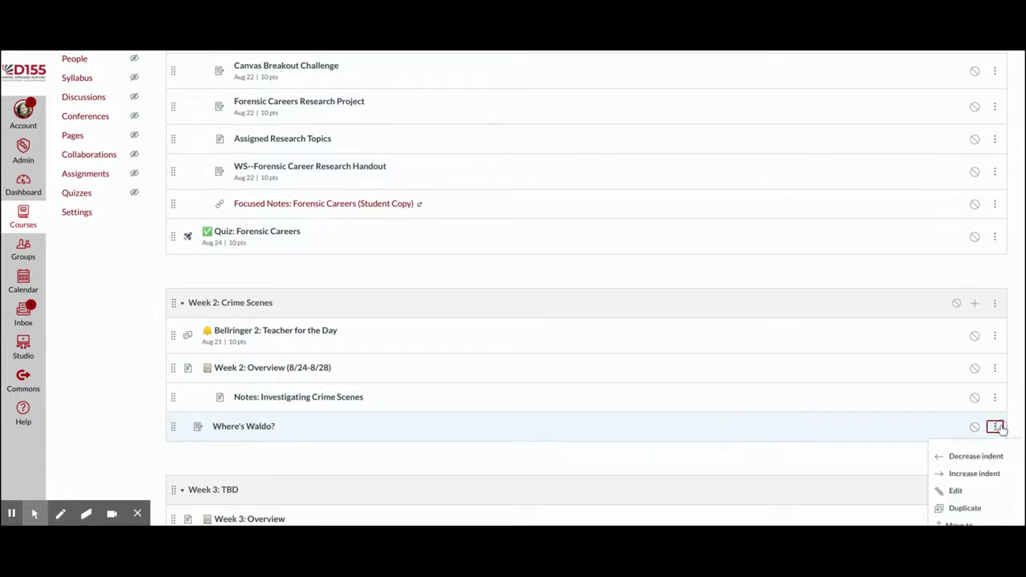
left_click(981, 439)
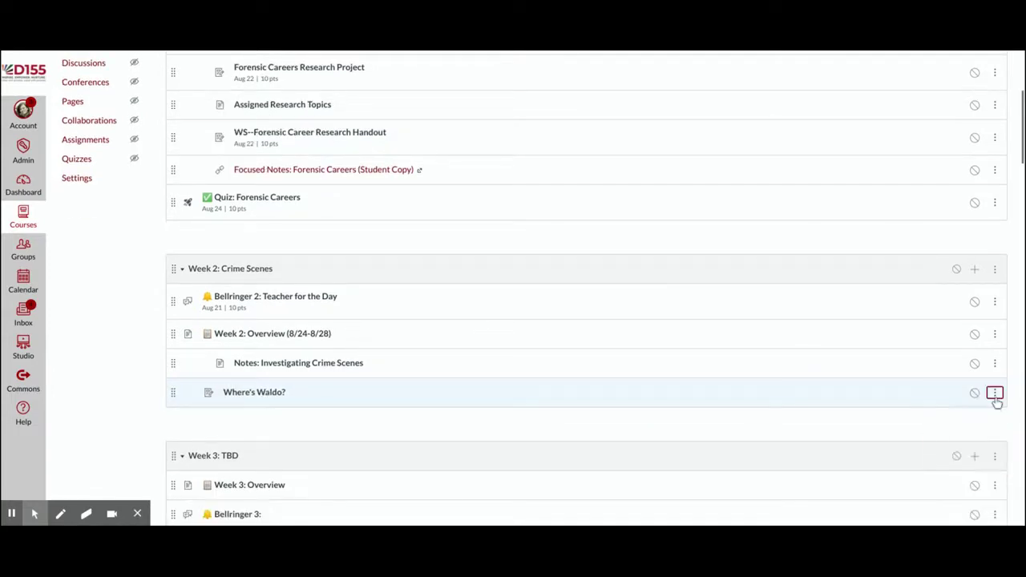
left_click(995, 393)
left_click(984, 438)
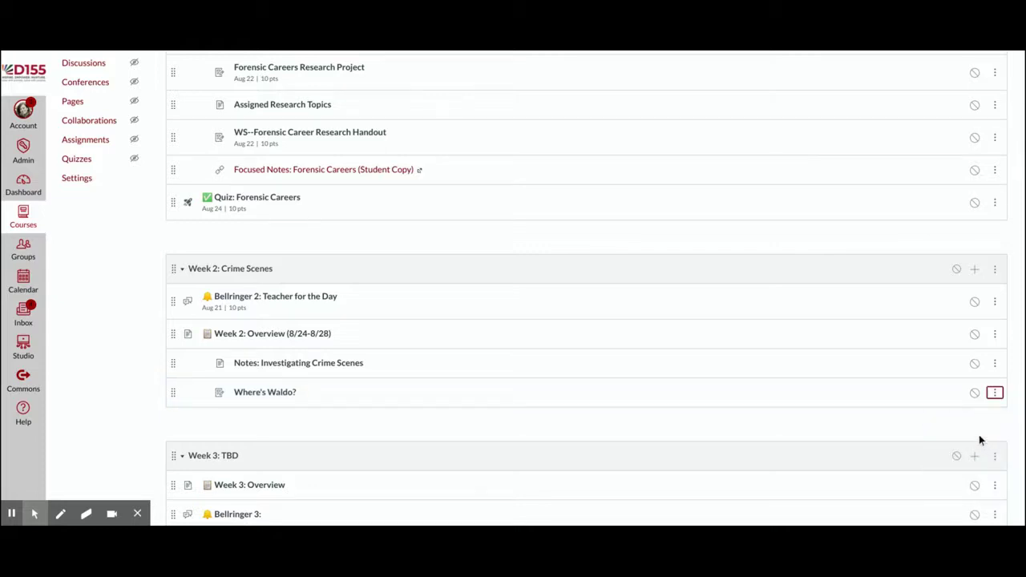
Open the Where's Waldo? assignment page and switch it into edit mode.
left_click(267, 396)
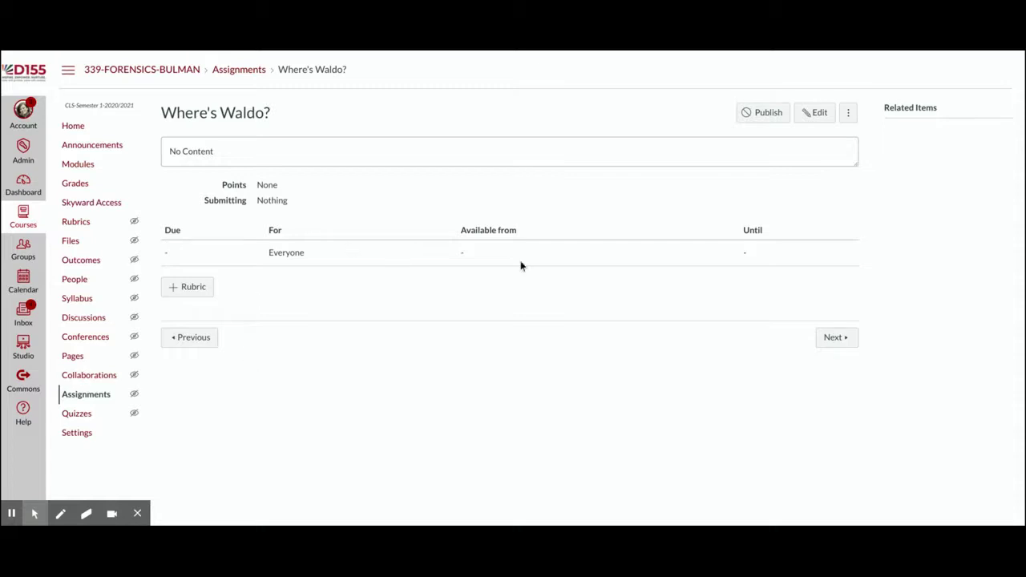
left_click(816, 126)
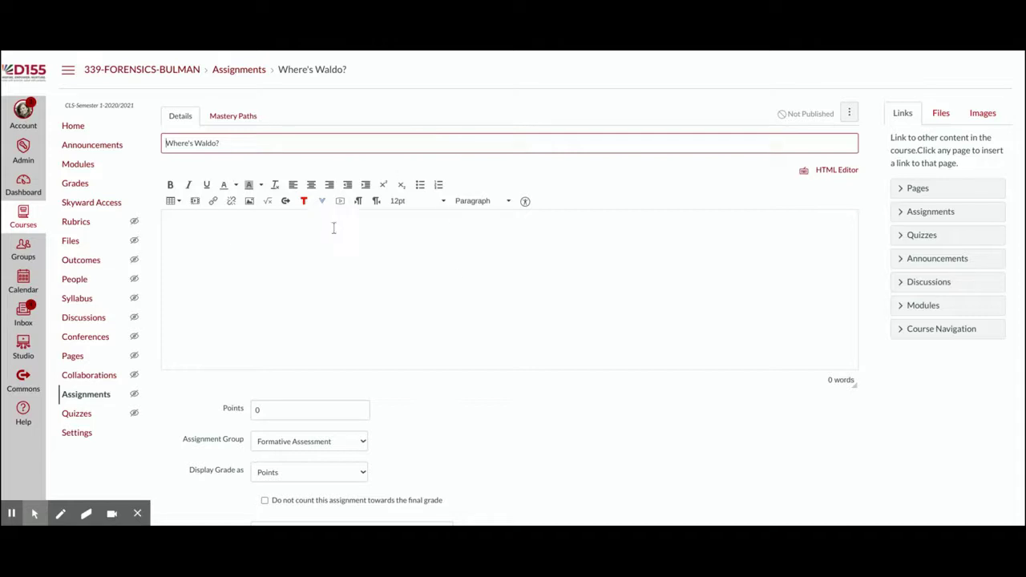
Place the cursor in the empty description area of the assignment editor.
left_click(218, 226)
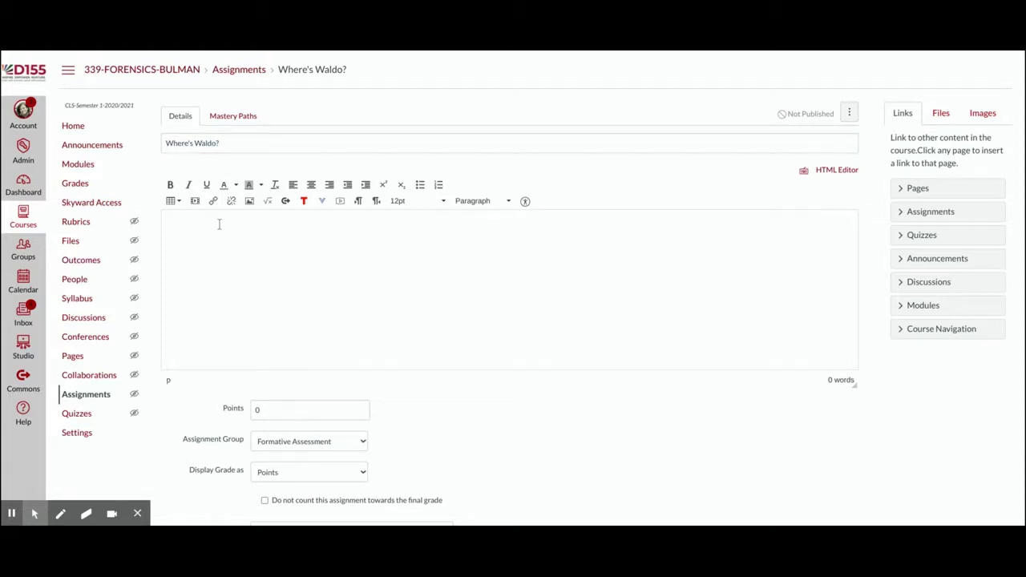
Paste the prepared Waldo banner, learning target and four numbered instructions, then review them.
type("Assignment Description Keen observation skills are paramount to the success of a crime scene investigation. Forensic investigators often rely on a systematic method of evidence collection to ensure they don't miss an opportunity to detect a potentially important piece of the puzzle. Today's case: find Waldo using your choice of ONE of the four search patterns described in class: spiral, grid, strip/line, or quadrant. Here is a sample. Insert text in BLACK to label where you START your search. Select the drawing tool. Change the size/pitch to 12 and select neon GREEN for the color. Use this to trace the pattern you are using to search. When you find Waldo, stop your search and insert a RED circle (\"ellipse\") from shapes. Be sure to change the size/pitch to 12 to thicken the outline of your circle. Click the BLUE submit button in the right corner when you are finished.")
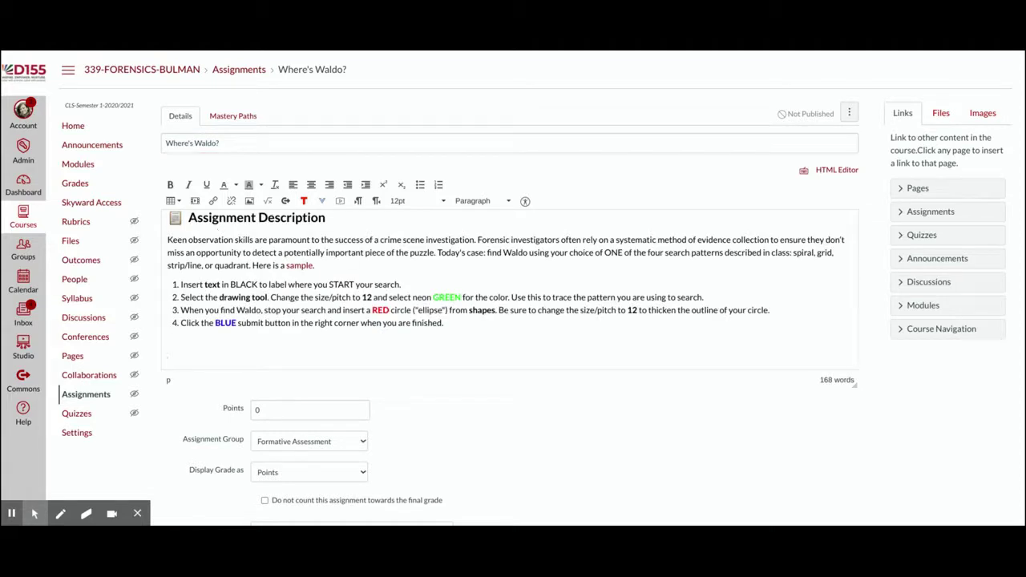
scroll(269, 292, "up", 2)
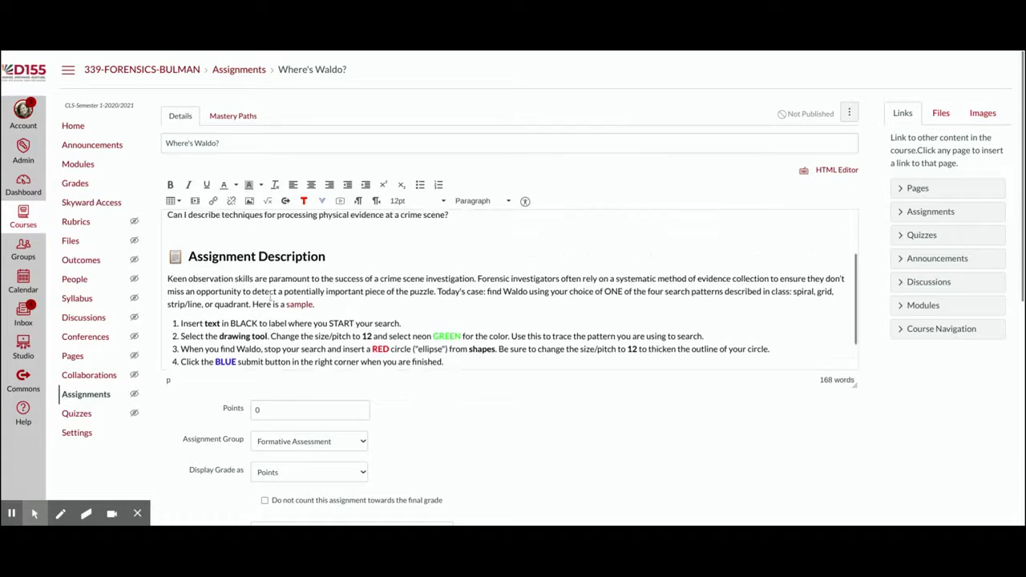
scroll(271, 295, "up", 5)
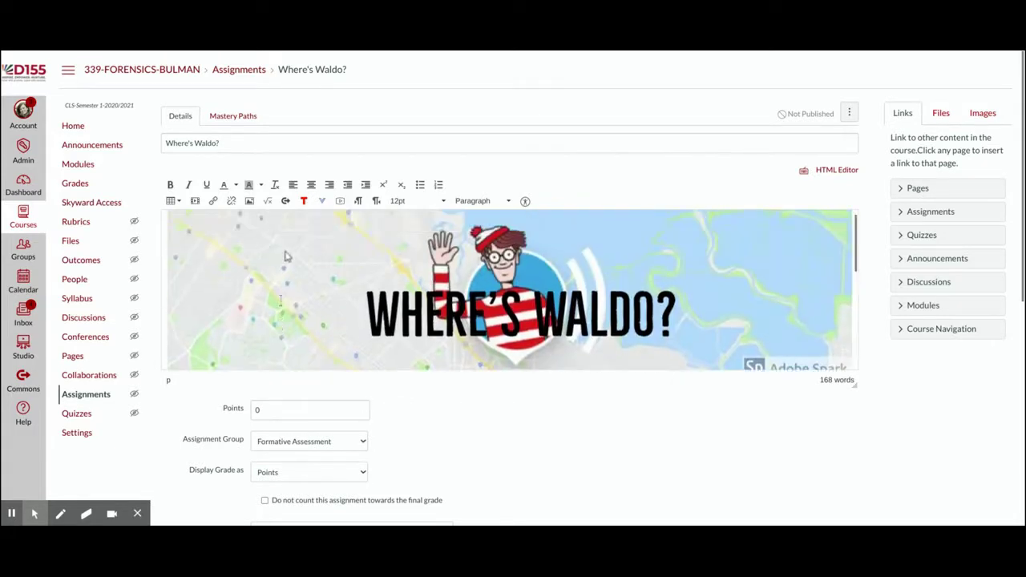
scroll(637, 277, "down", 2)
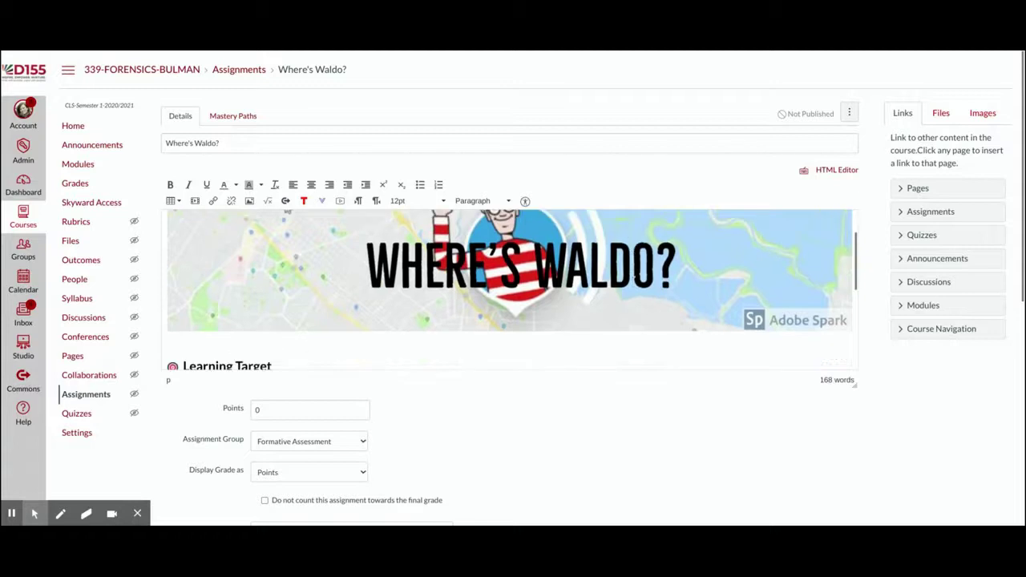
scroll(637, 277, "down", 5)
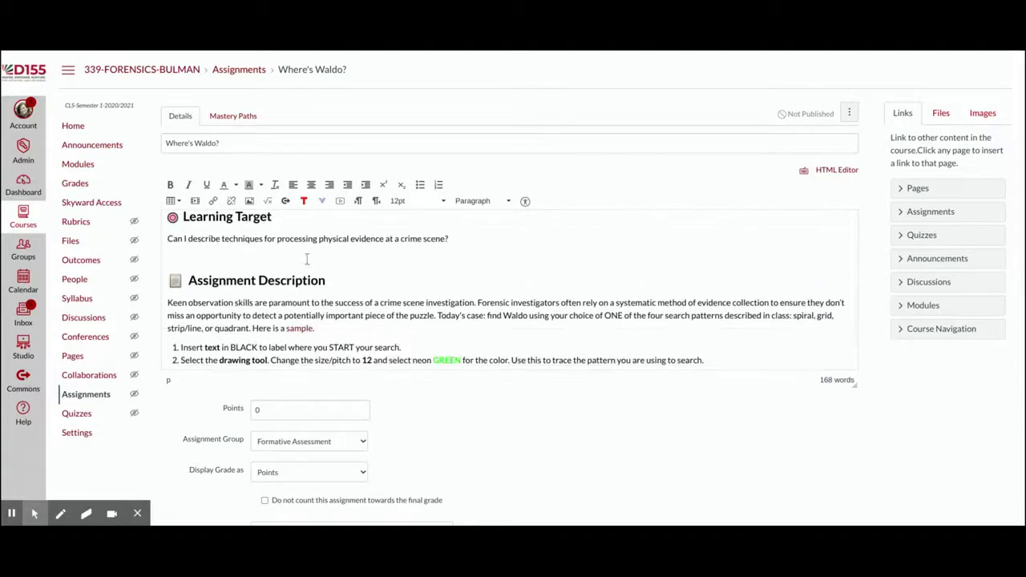
scroll(303, 255, "down", 2)
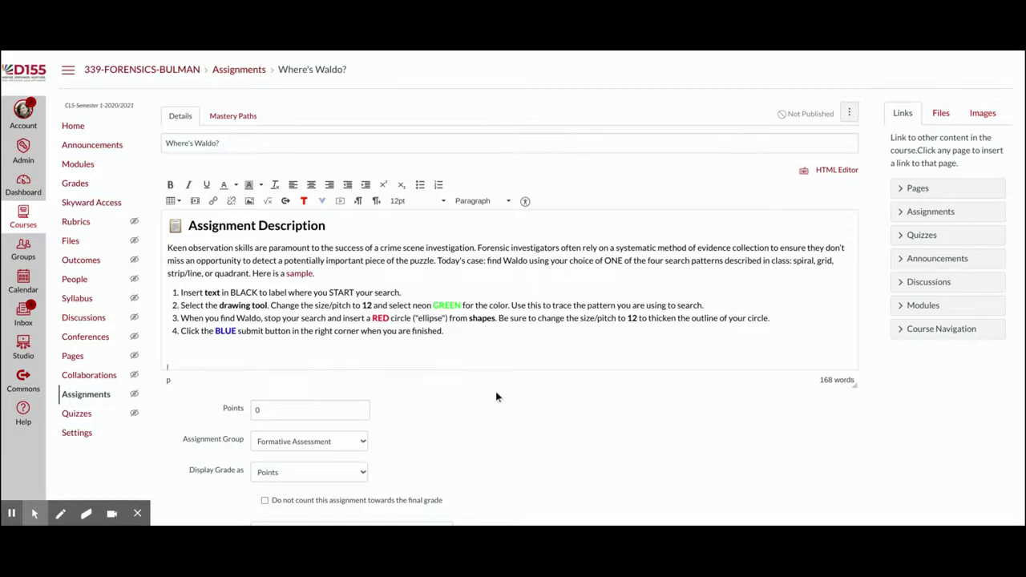
scroll(495, 397, "down", 1)
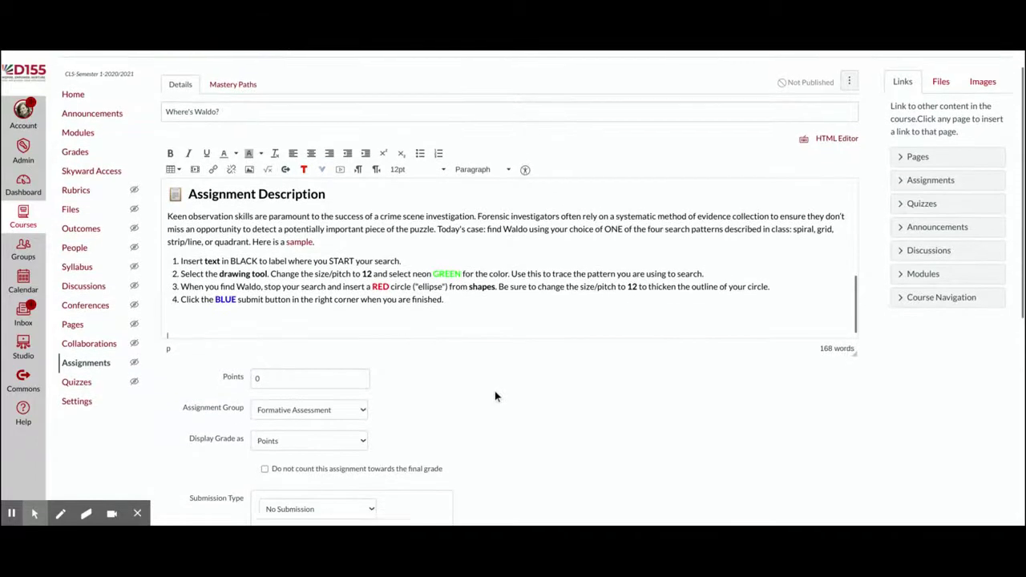
scroll(493, 393, "down", 1)
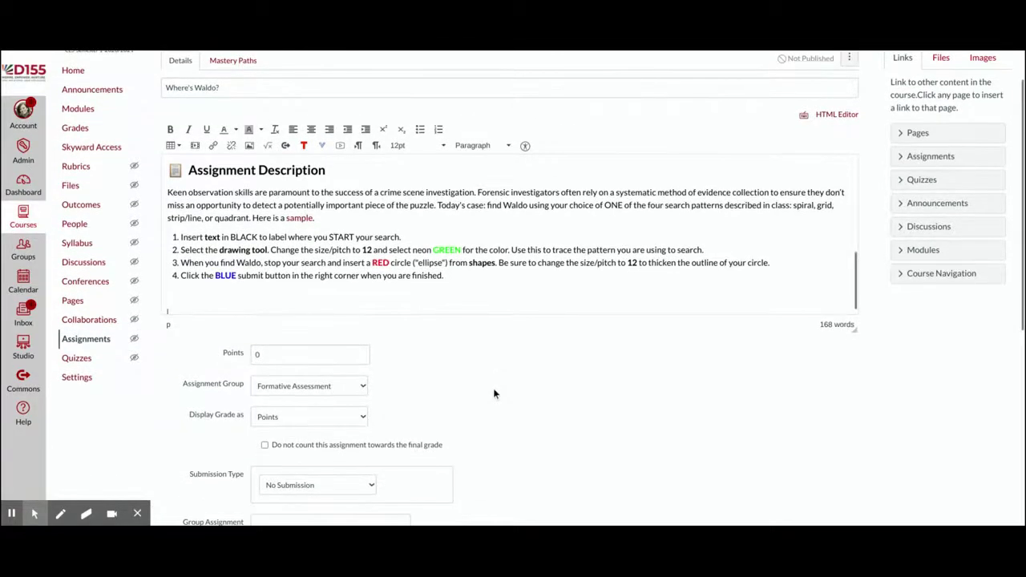
scroll(492, 394, "down", 1)
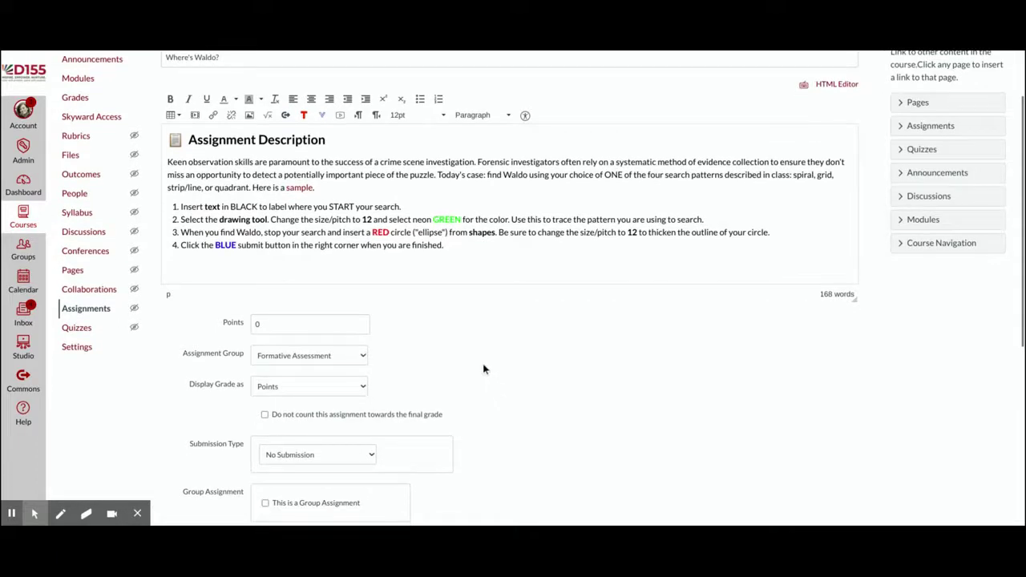
Change the assignment's Points value from 0 to 10.
left_click(290, 323)
left_click(264, 325)
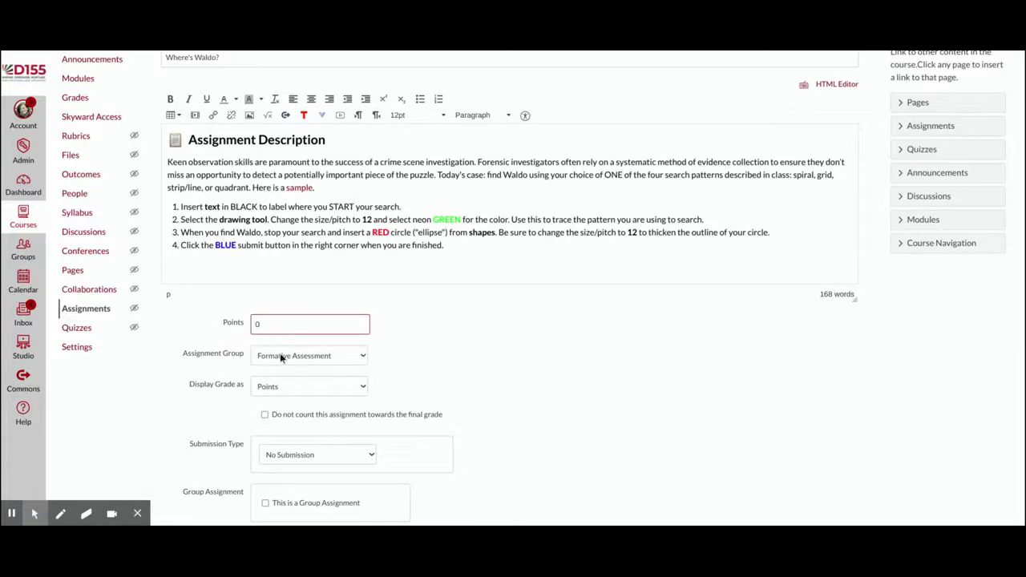
type("10")
left_click(412, 375)
scroll(412, 374, "down", 2)
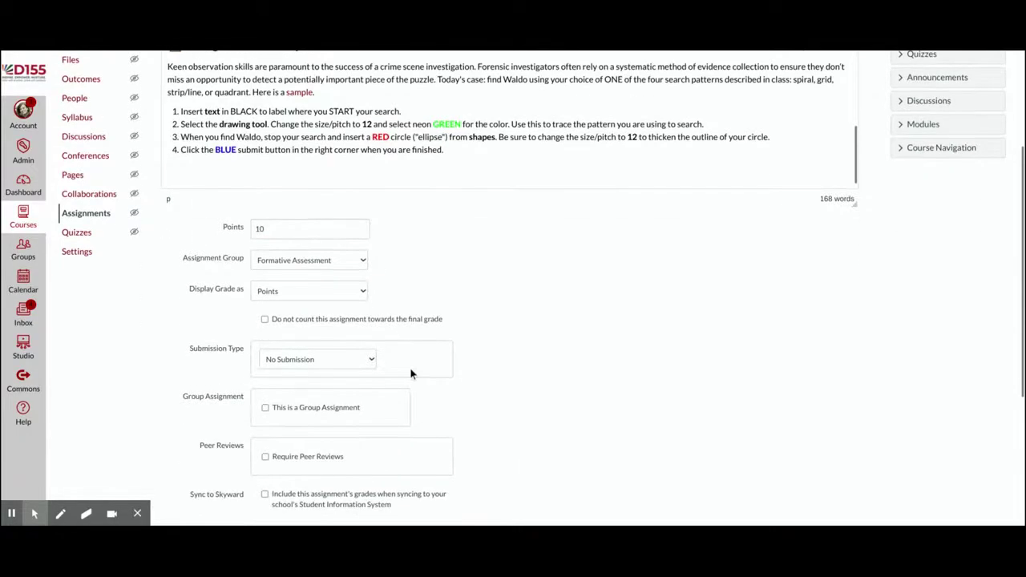
scroll(410, 372, "down", 1)
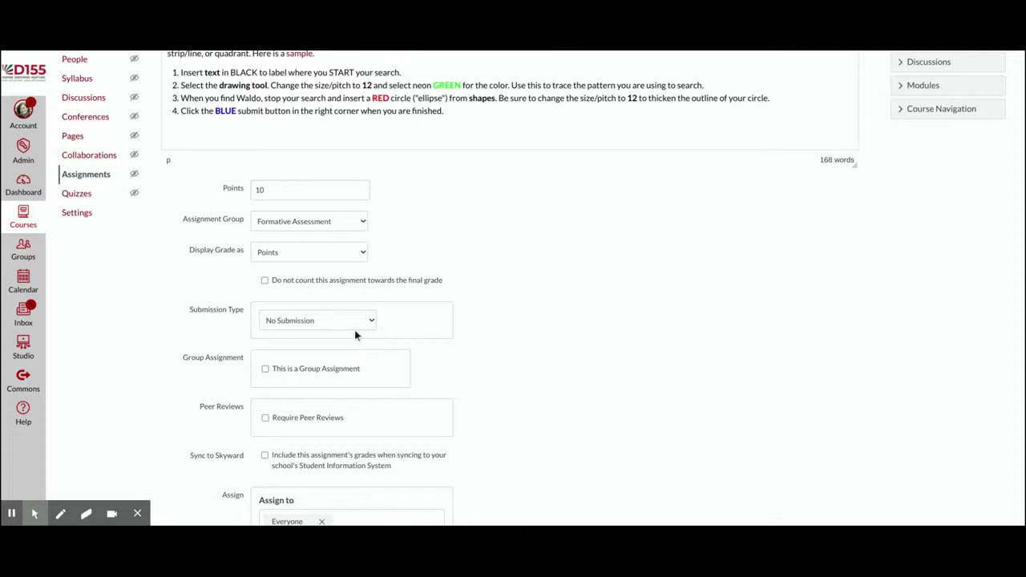
Set submission type to External Tool and pick Waldo2.jpg.pdf from [339-340] Forensics > [01] Under the Tape > Waldo Images.
left_click(354, 330)
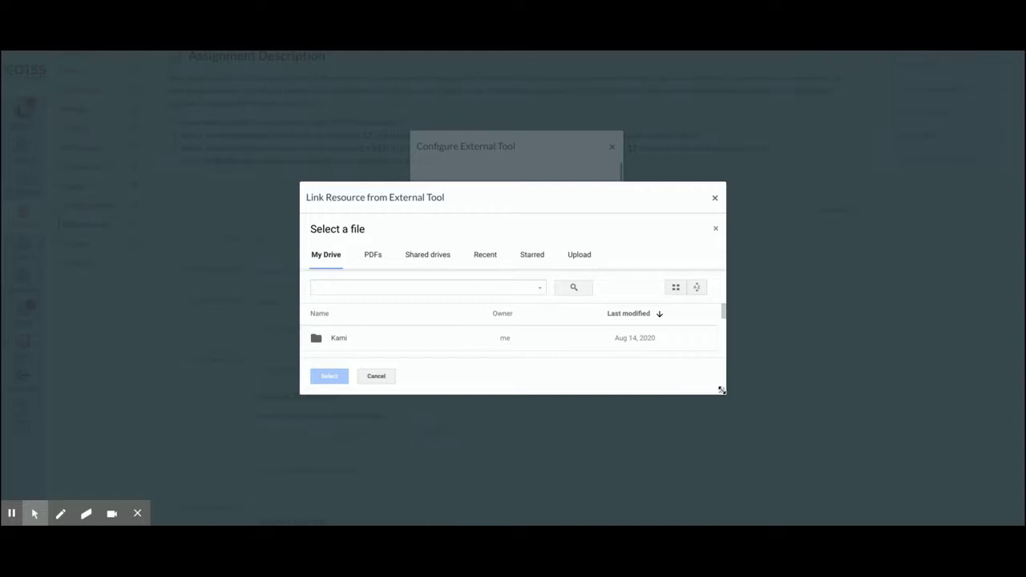
left_click_drag(722, 391, 715, 487)
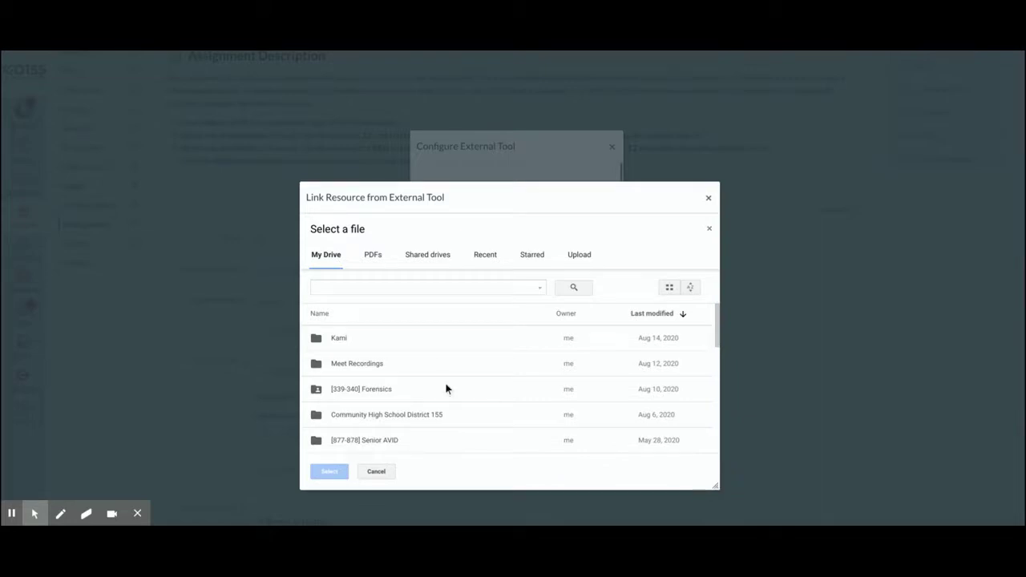
double_click(367, 393)
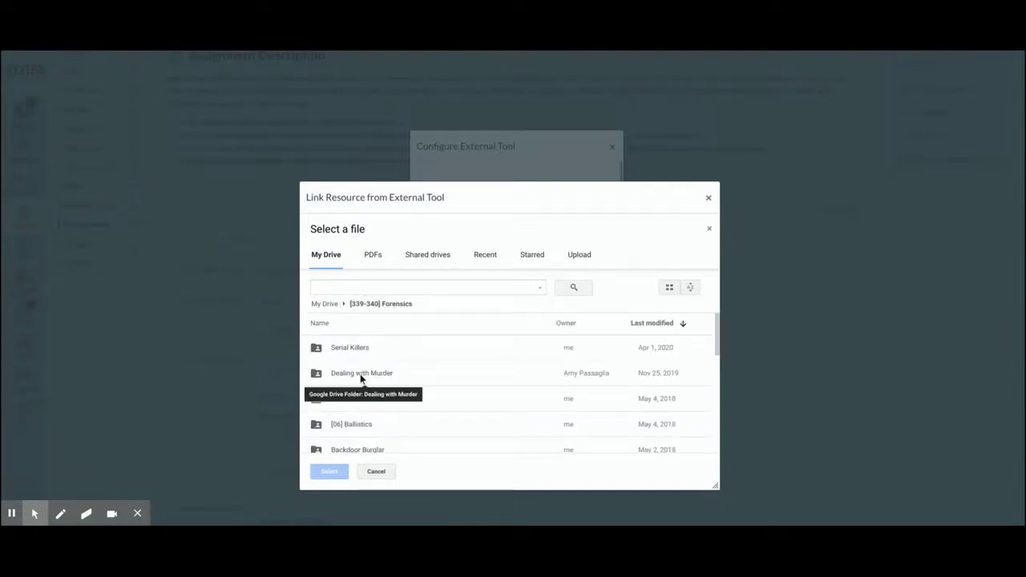
scroll(428, 393, "down", 5)
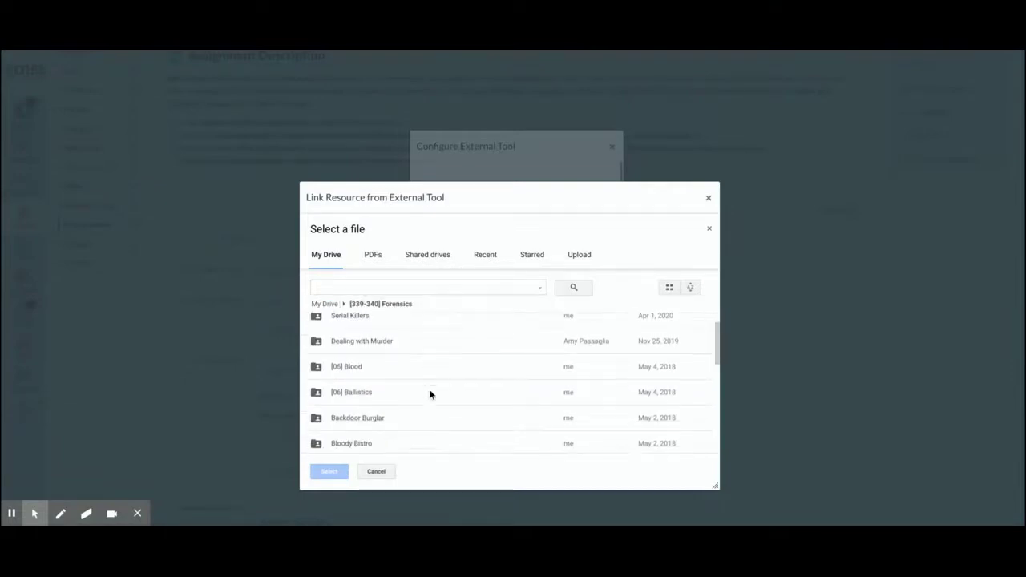
scroll(428, 390, "down", 3)
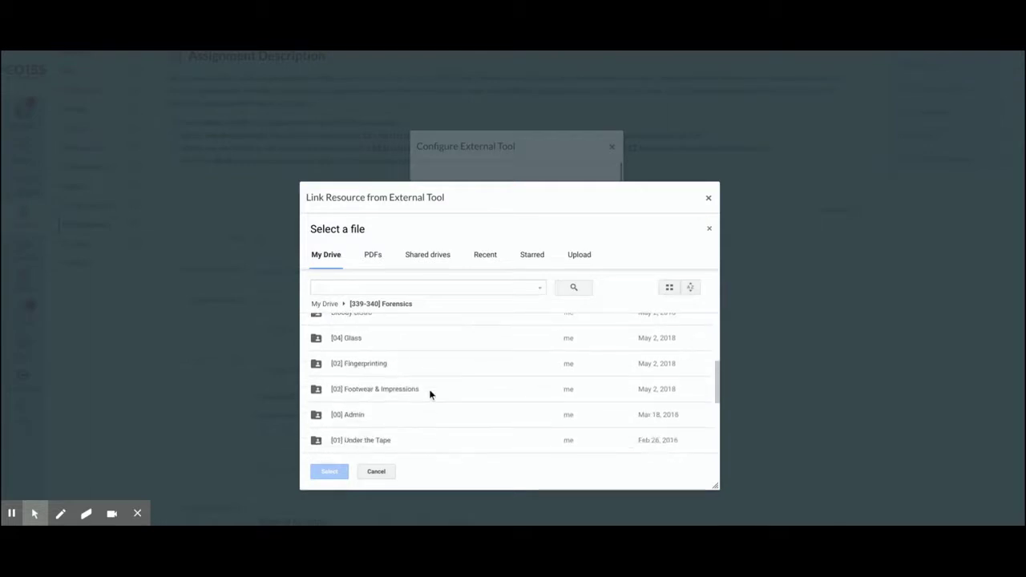
left_click(373, 399)
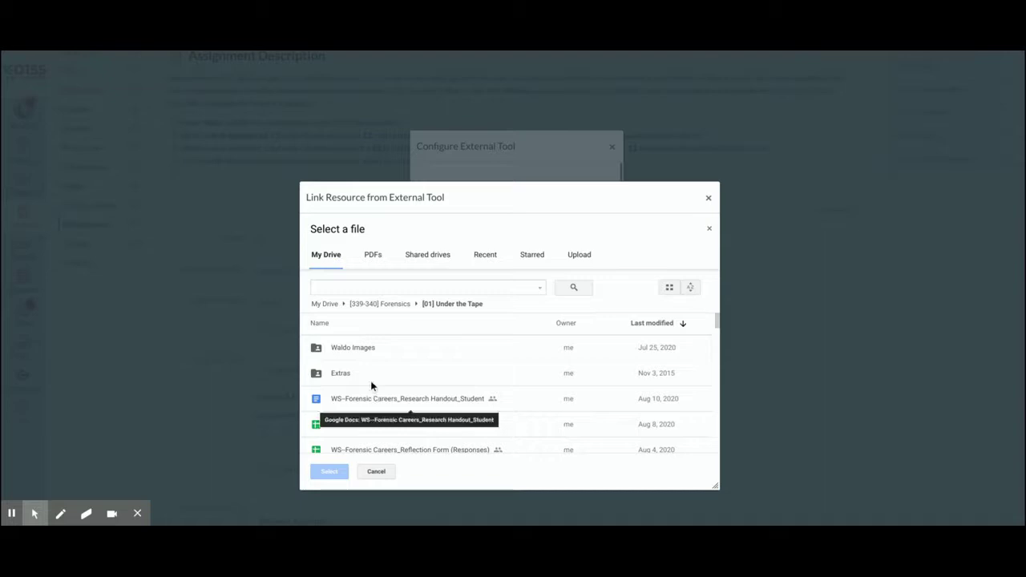
left_click(367, 348)
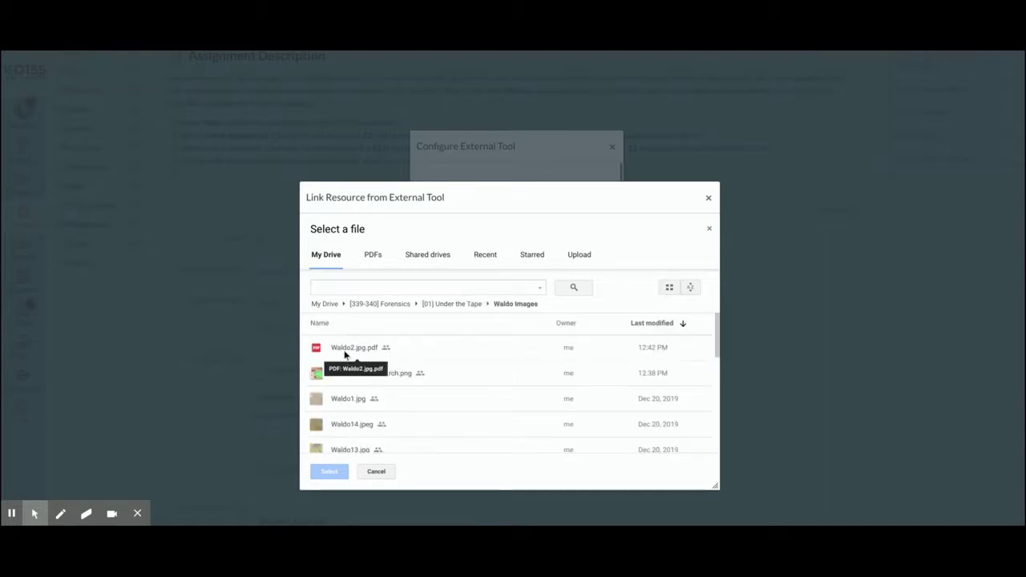
double_click(345, 352)
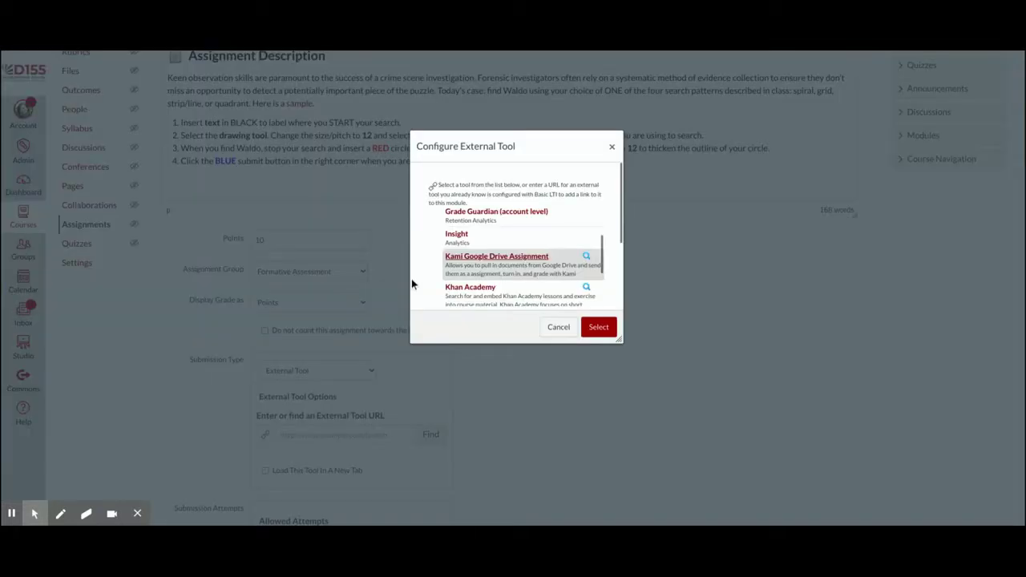
Confirm the Kami Google Drive Assignment tool so its launch URL fills the external tool field.
left_click(599, 328)
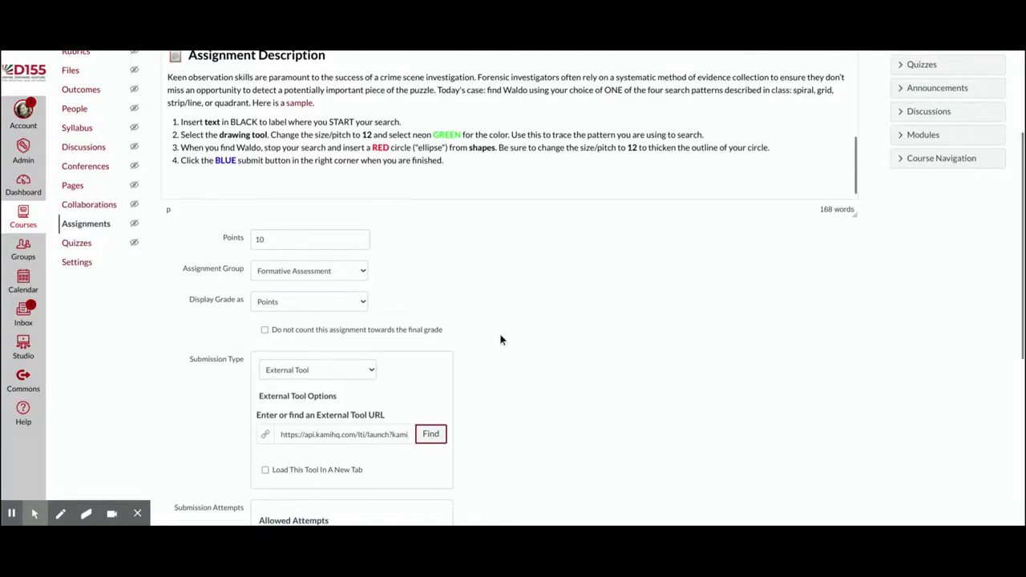
scroll(500, 339, "down", 3)
scroll(500, 340, "down", 4)
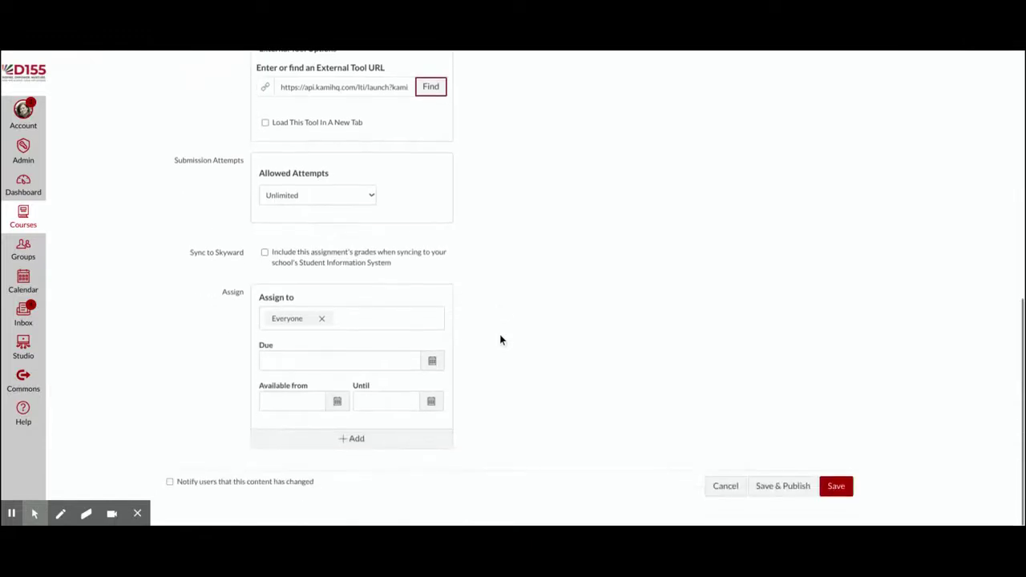
Set the due date to Fri Aug 28, 2020 at 11:59pm.
left_click(432, 366)
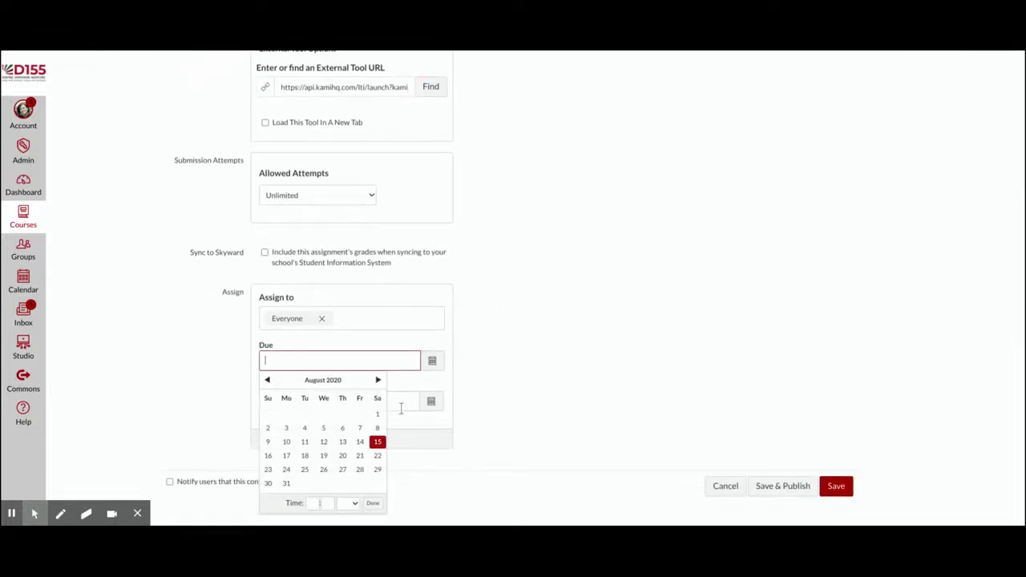
left_click(361, 470)
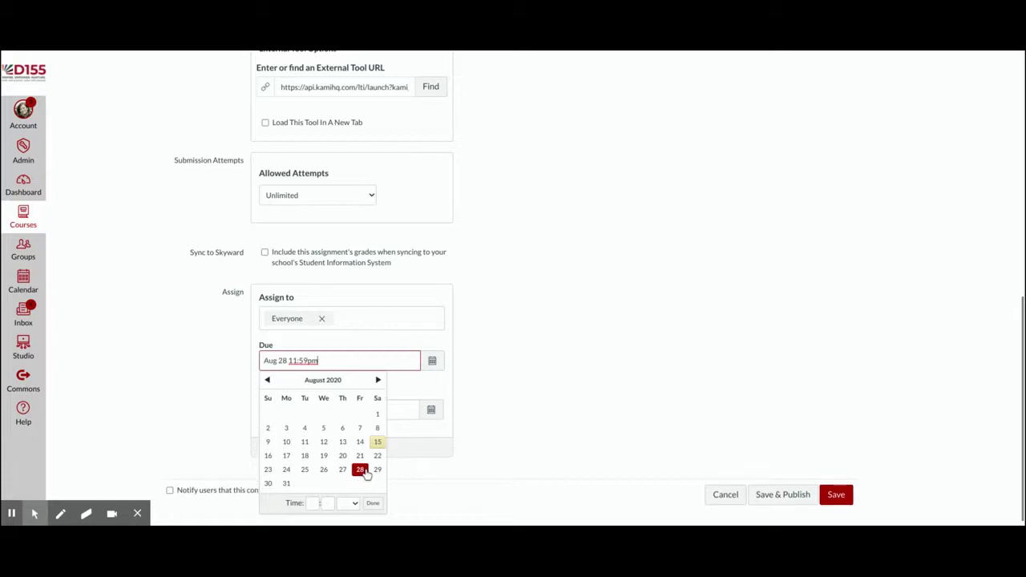
left_click(501, 398)
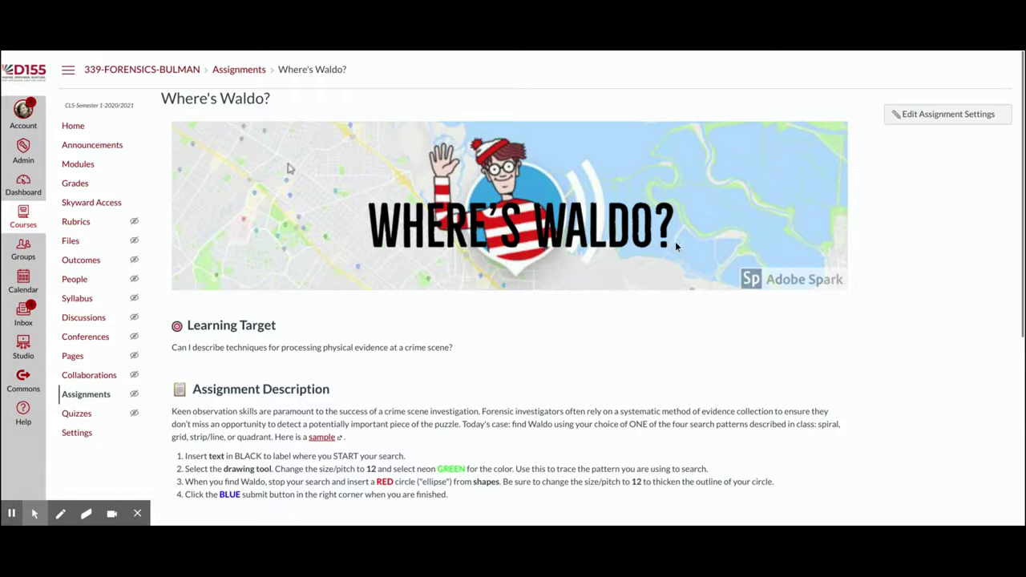
Scroll down the saved page to the embedded Kami viewer loading Waldo2.jpg.pdf.
scroll(659, 308, "down", 2)
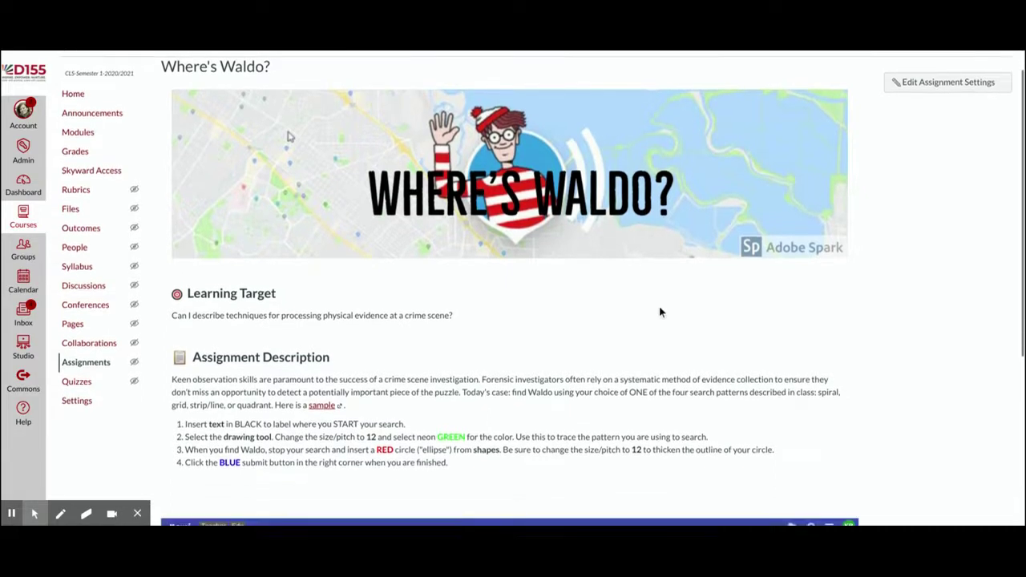
scroll(660, 312, "down", 3)
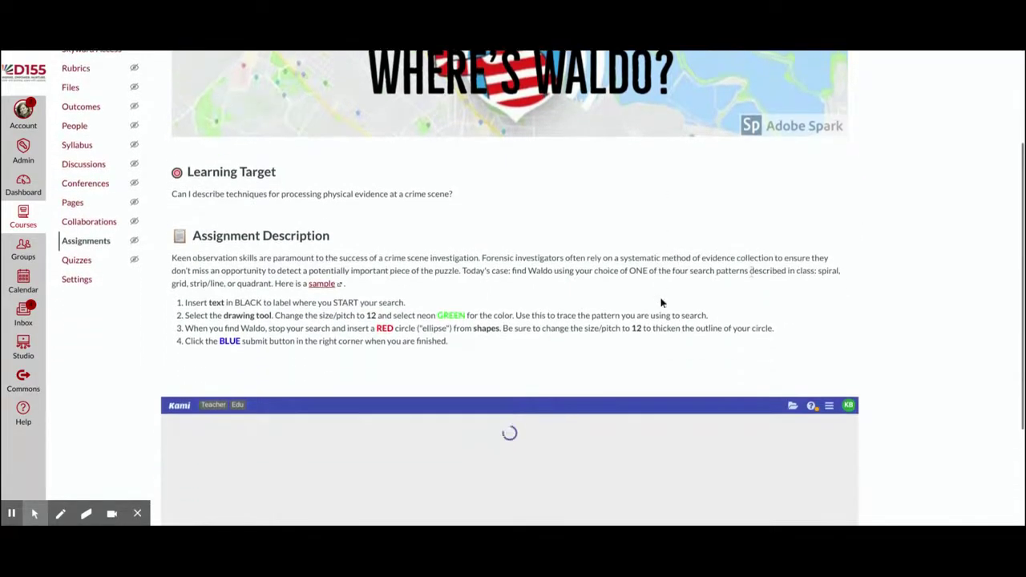
scroll(808, 288, "down", 2)
scroll(863, 262, "down", 2)
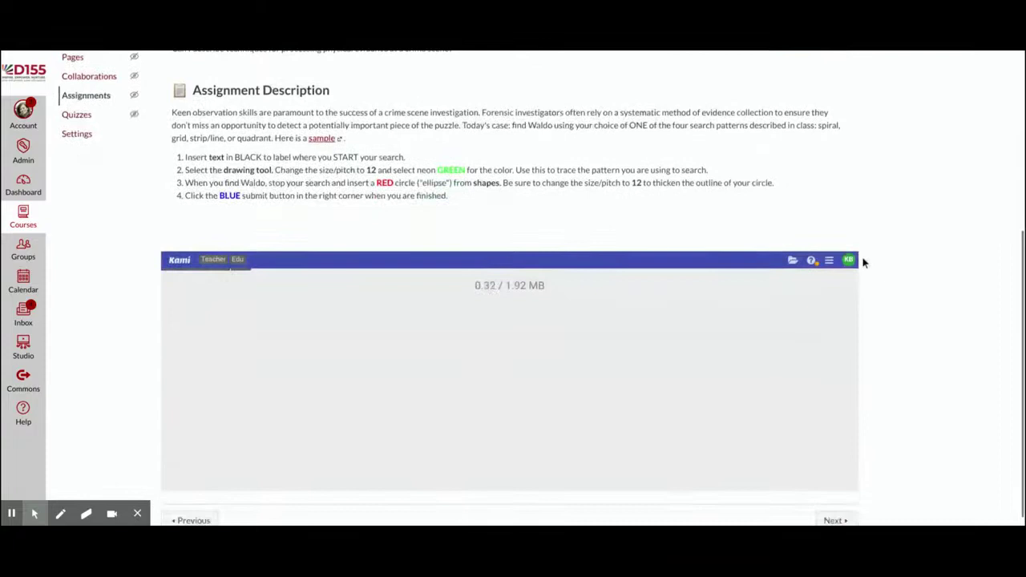
scroll(863, 262, "down", 1)
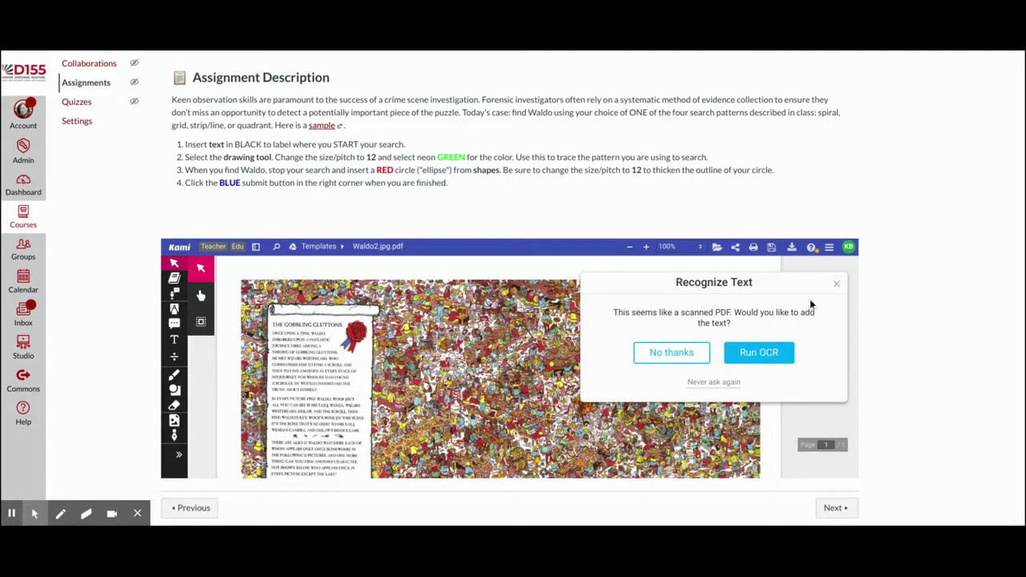
Decline Kami's Recognize Text offer and scroll through the Waldo2.jpg.pdf puzzle page.
left_click(671, 352)
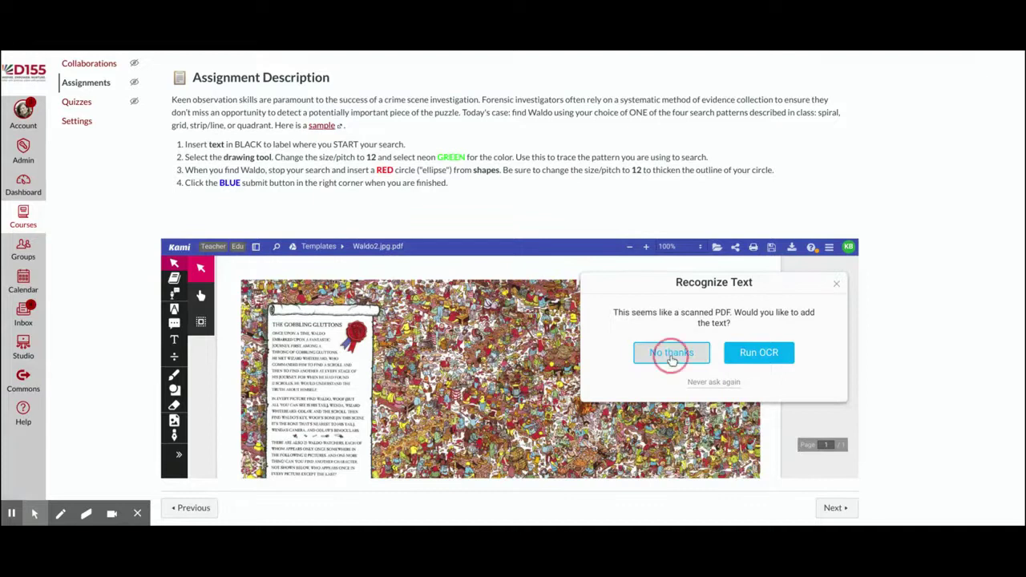
scroll(677, 326, "down", 1)
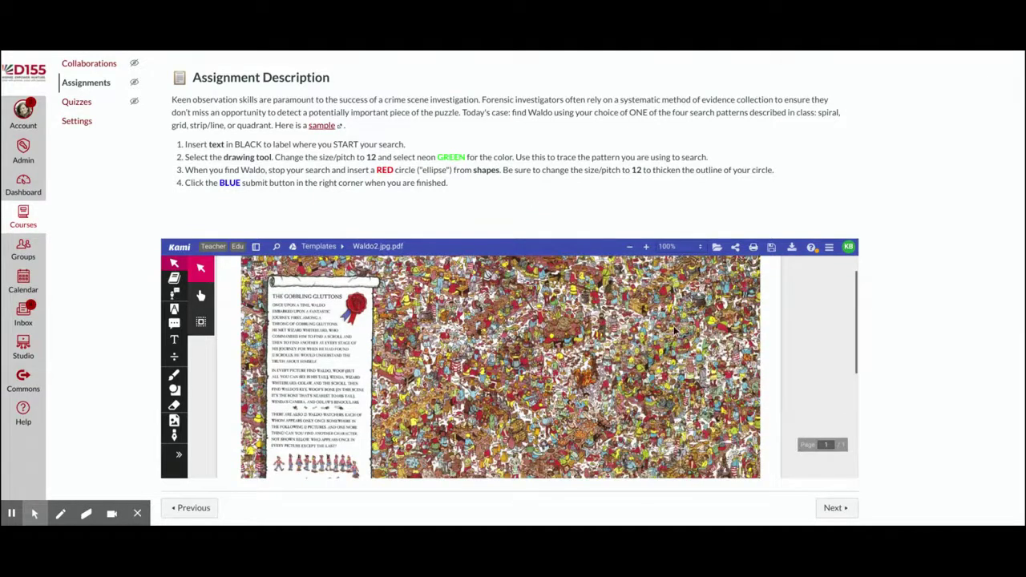
scroll(677, 328, "up", 1)
scroll(526, 381, "down", 5)
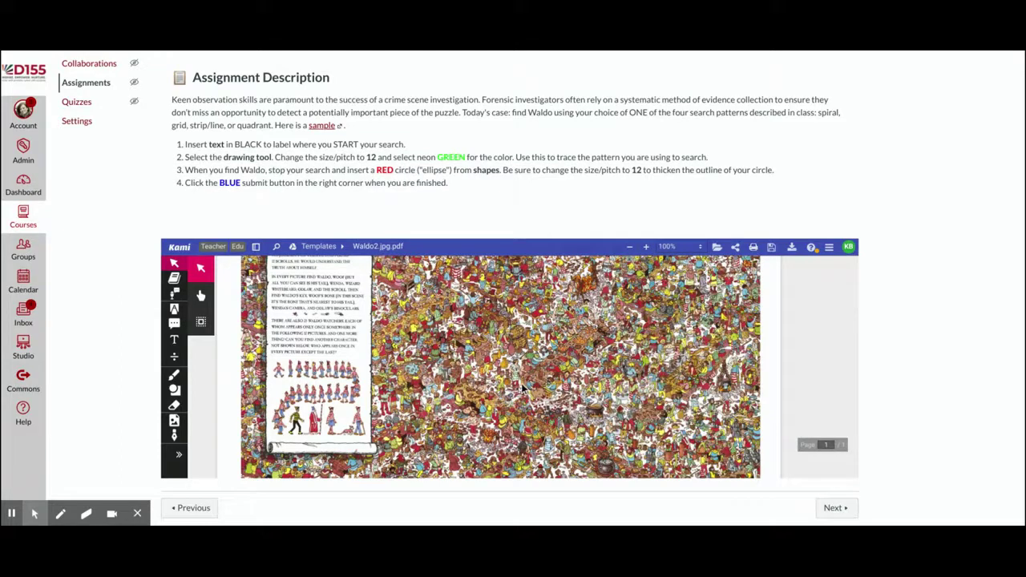
scroll(522, 387, "up", 1)
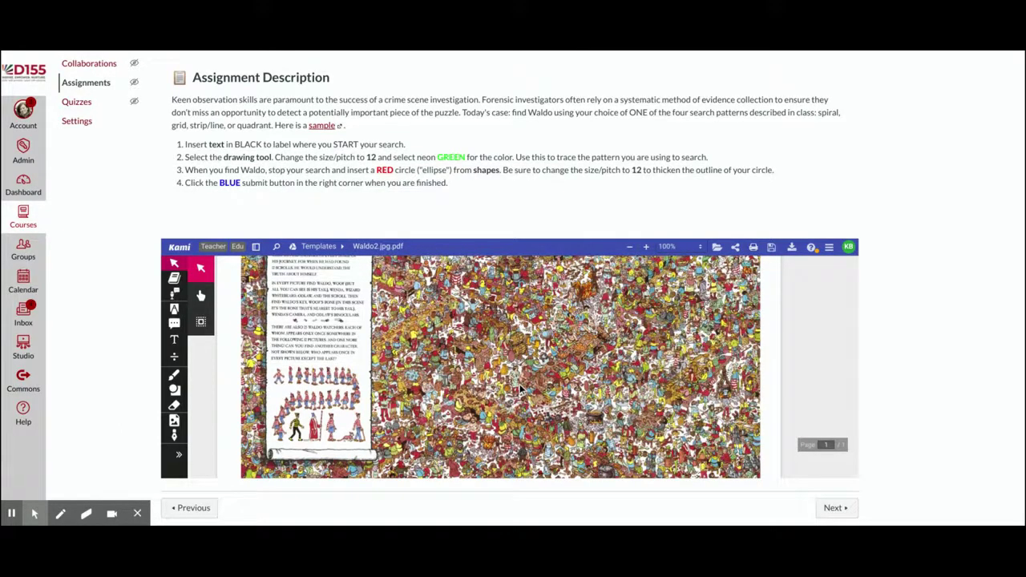
scroll(519, 388, "up", 2)
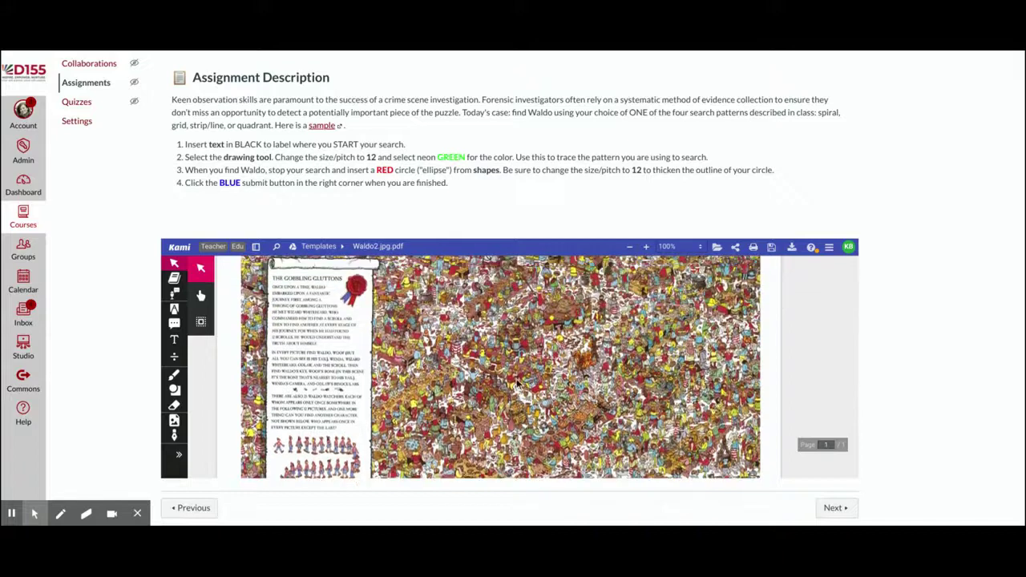
scroll(517, 383, "up", 2)
scroll(516, 381, "down", 1)
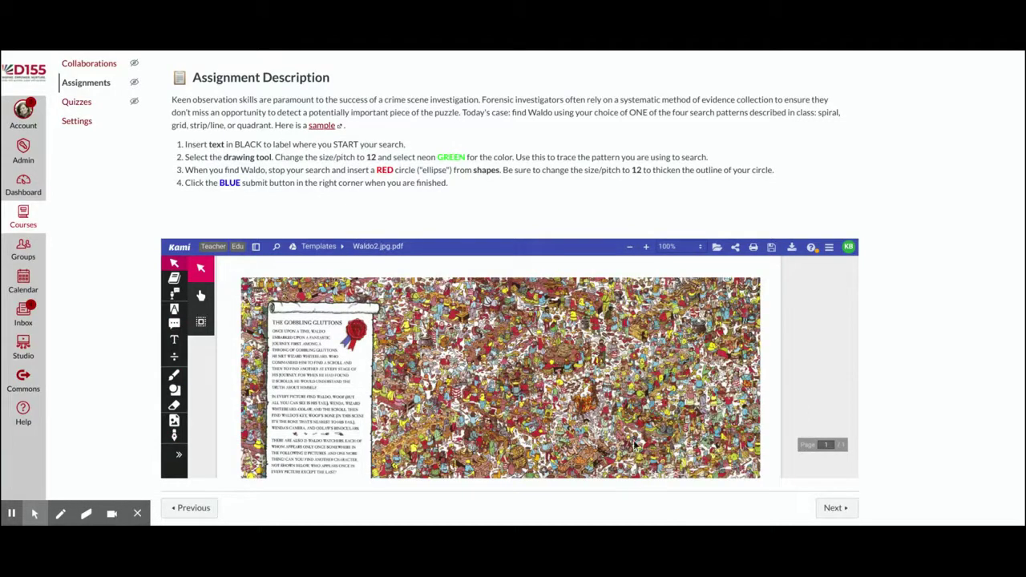
scroll(864, 257, "up", 2)
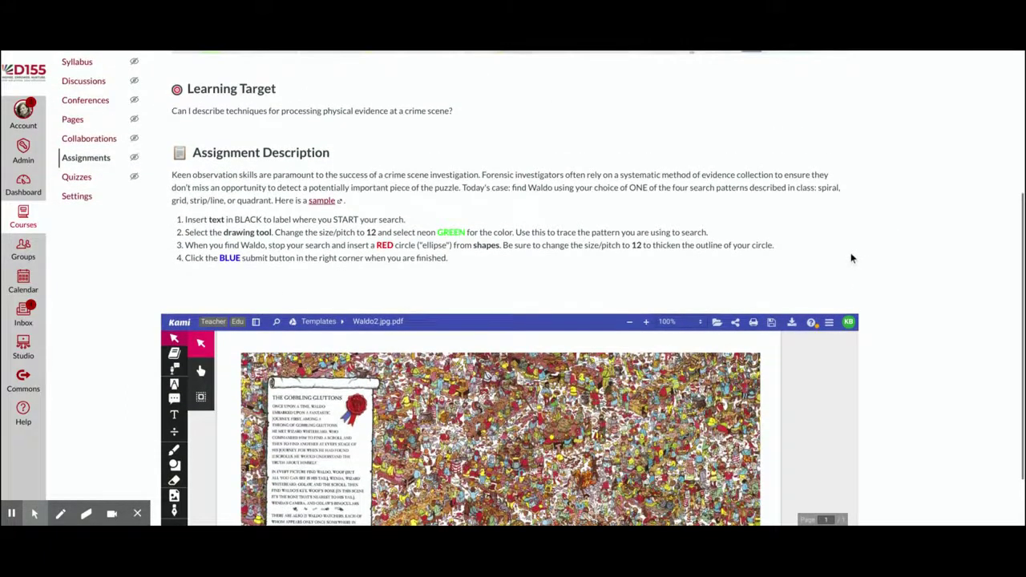
scroll(850, 253, "up", 3)
scroll(851, 252, "up", 4)
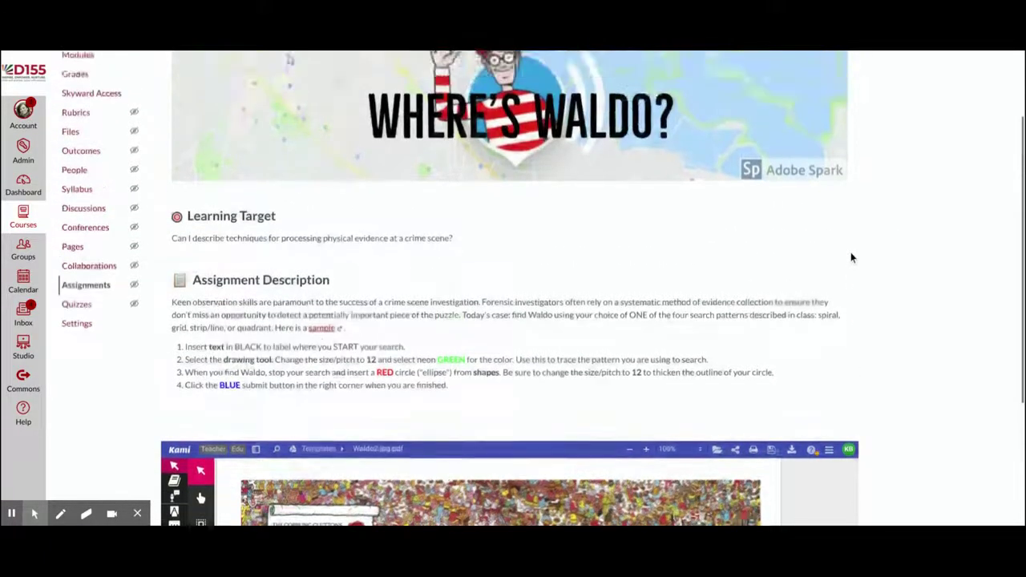
scroll(850, 248, "down", 7)
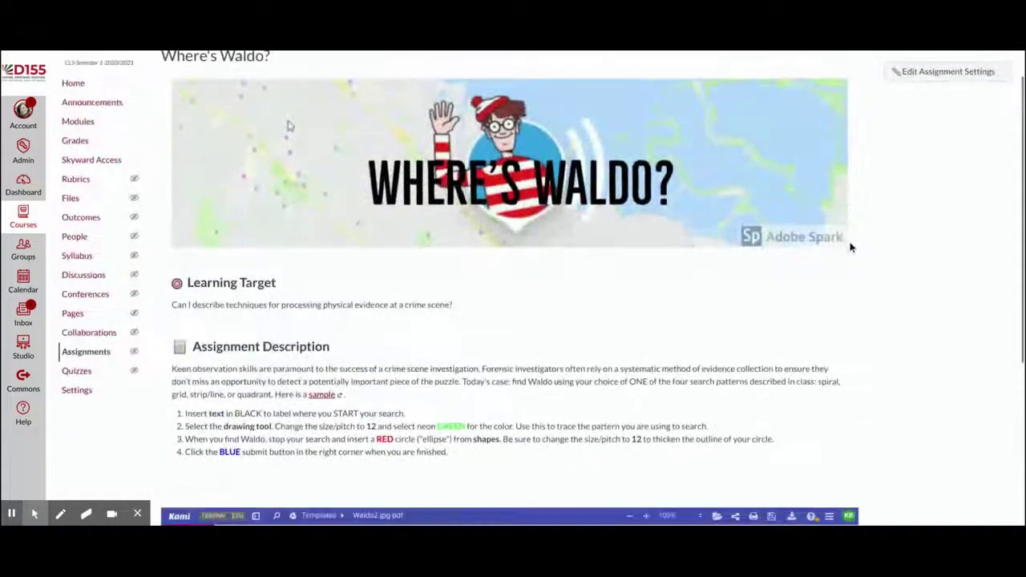
scroll(865, 257, "down", 1)
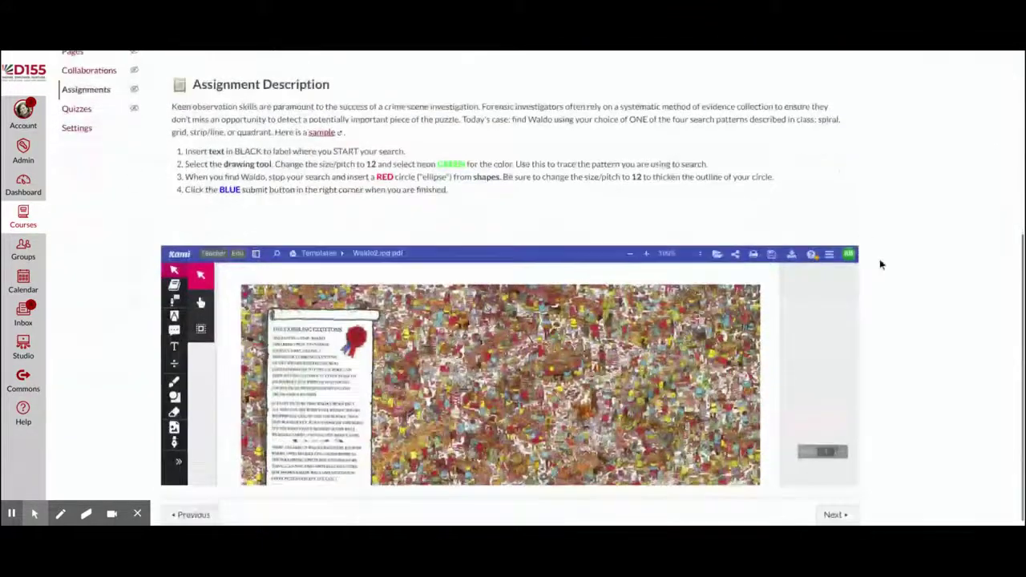